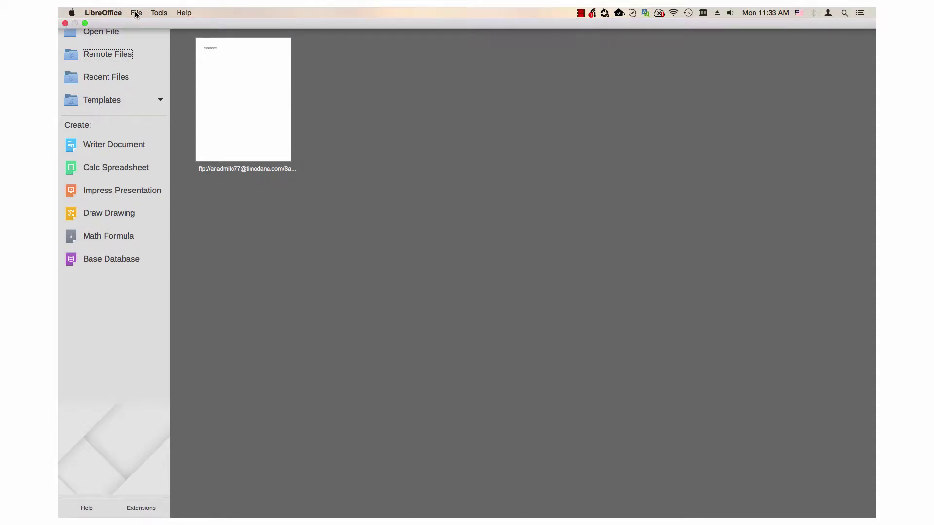
Open the Remote Files browser from the File menu to show the Google Drive folders.
{"action": "left_click", "coordinate": [136, 13]}
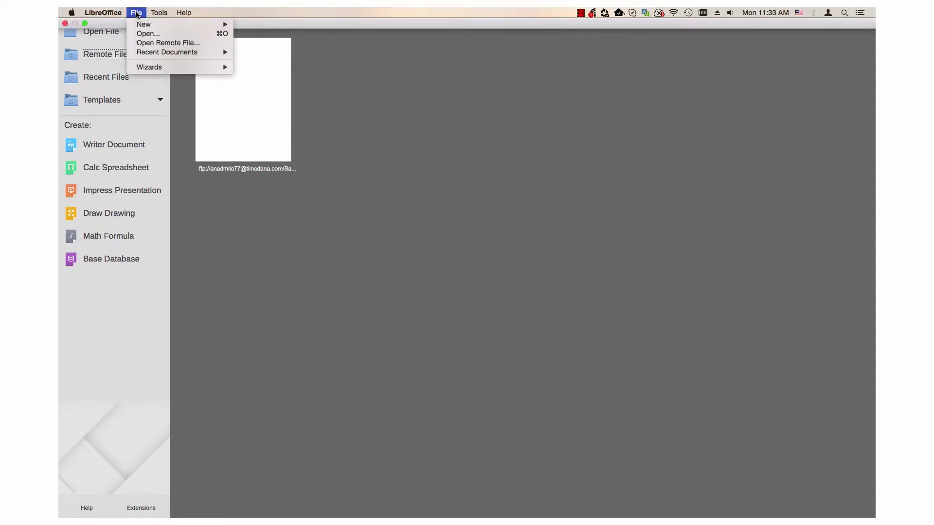
{"action": "left_click", "coordinate": [146, 43]}
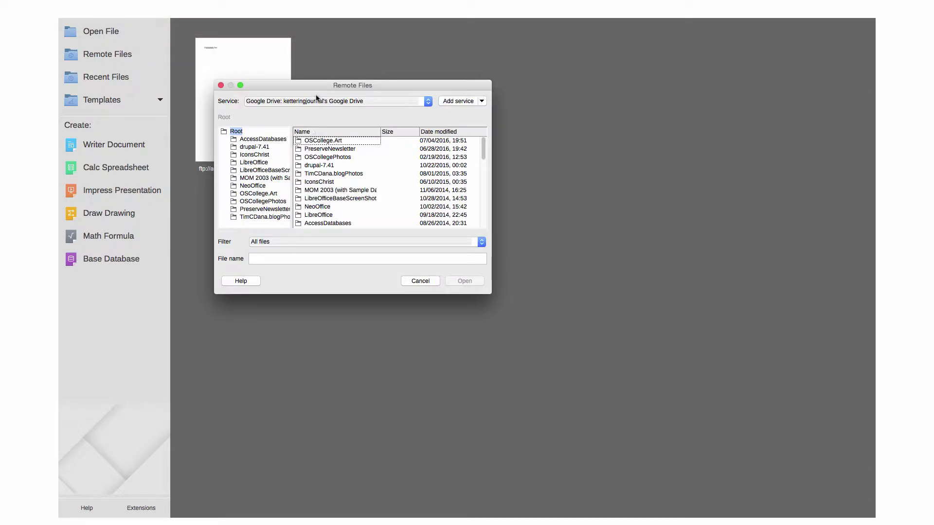
Add a new remote file service and set its type to FTP on port 21.
{"action": "left_click", "coordinate": [457, 103]}
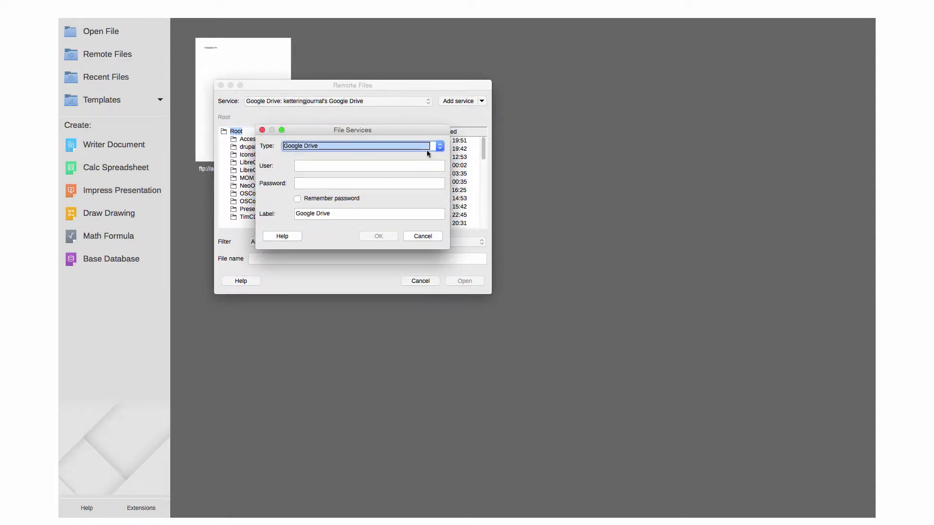
{"action": "left_click", "coordinate": [439, 147]}
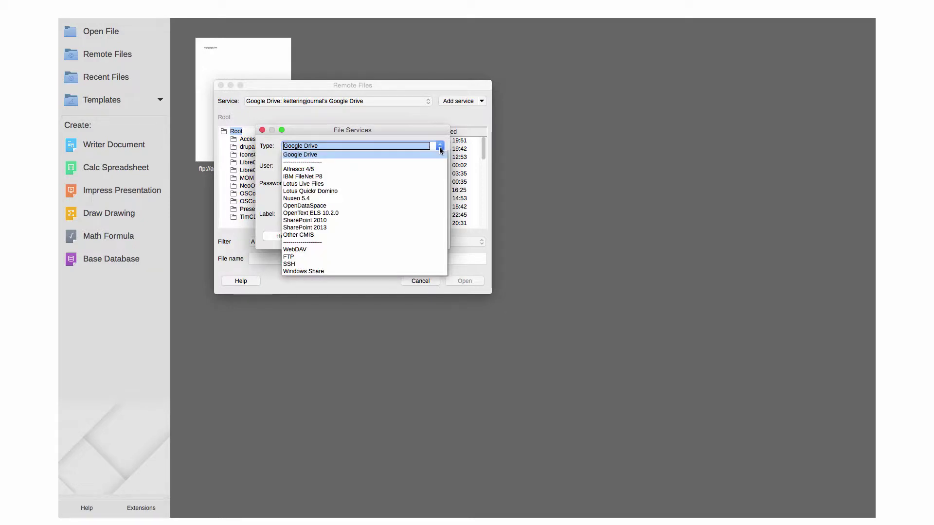
{"action": "left_click", "coordinate": [313, 257]}
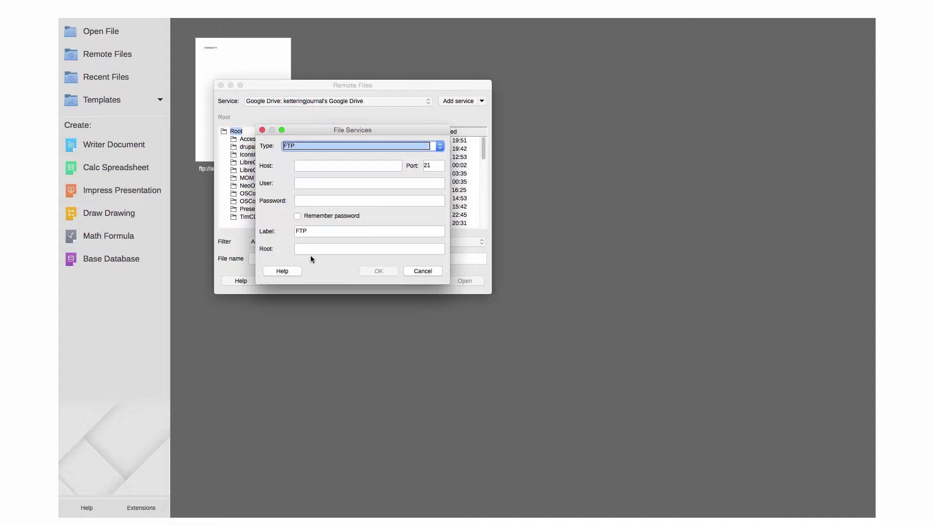
Set the FTP host to timcdana.com, keep port 21, and enter the account user name.
{"action": "left_click", "coordinate": [304, 167]}
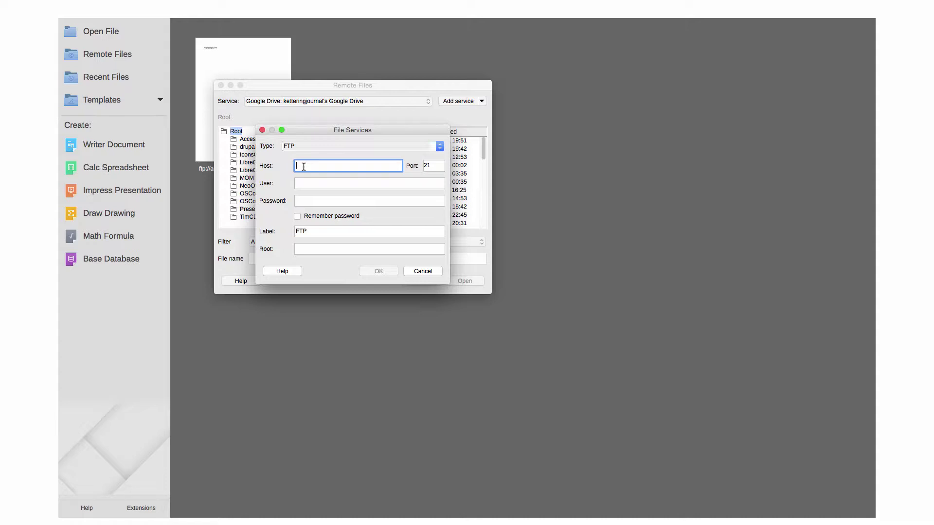
{"action": "type", "text": "tim"}
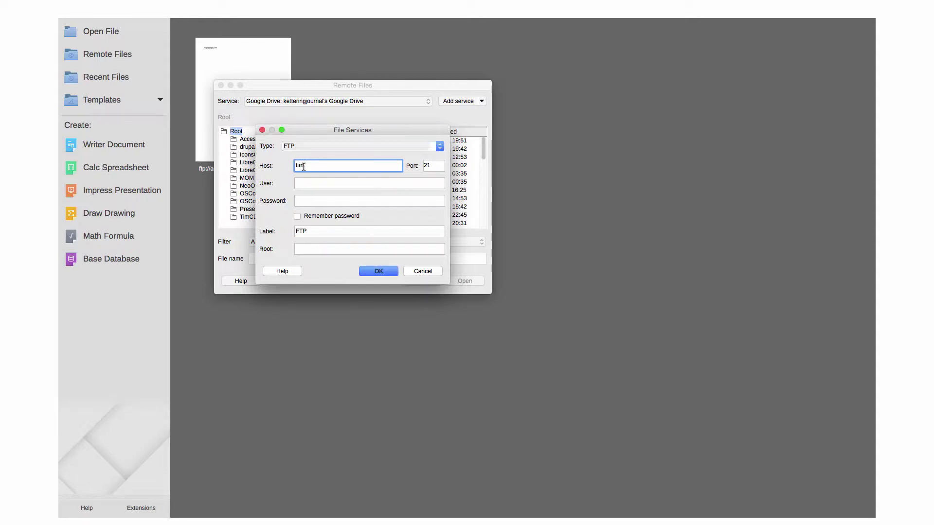
{"action": "type", "text": "cdana.com"}
{"action": "left_click", "coordinate": [431, 166]}
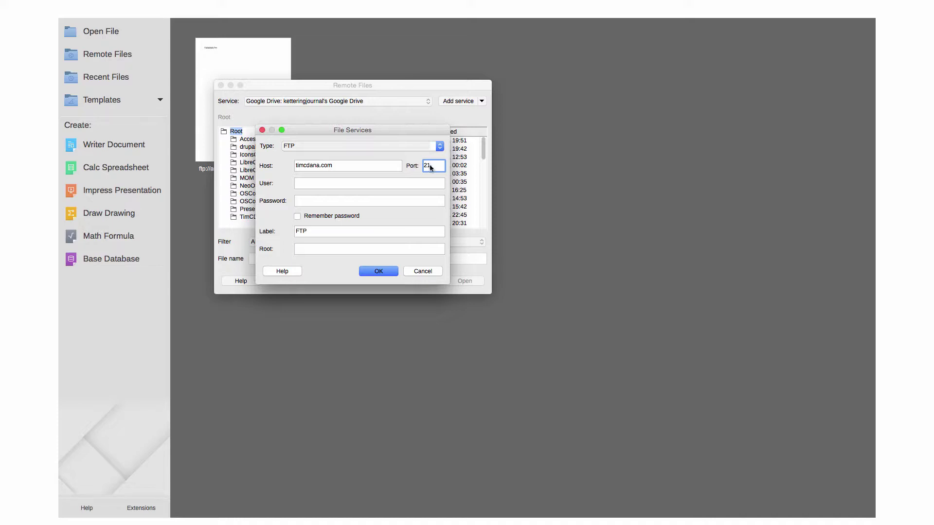
{"action": "left_click", "coordinate": [306, 184]}
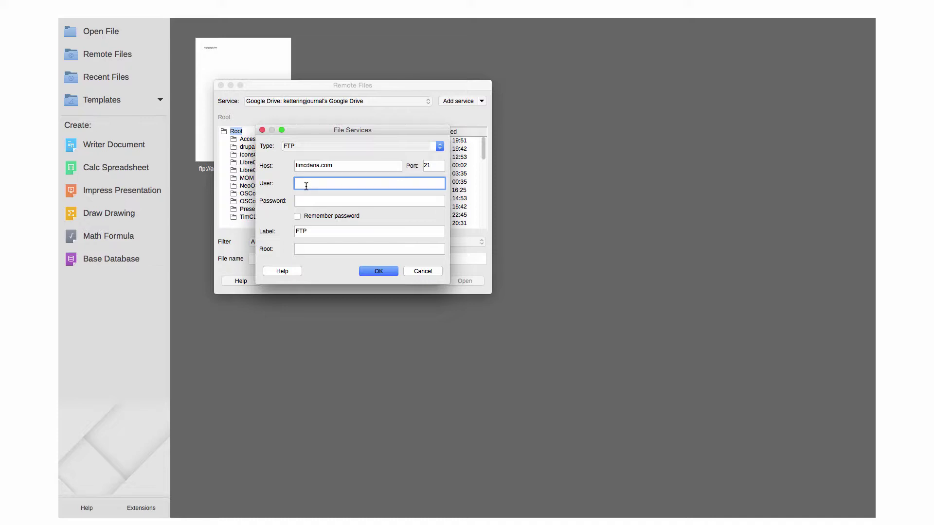
{"action": "type", "text": "anadmitc77"}
Enter the FTP account password with Remember password on, leaving label and root unchanged.
{"action": "left_click", "coordinate": [304, 203]}
{"action": "type", "text": "*"}
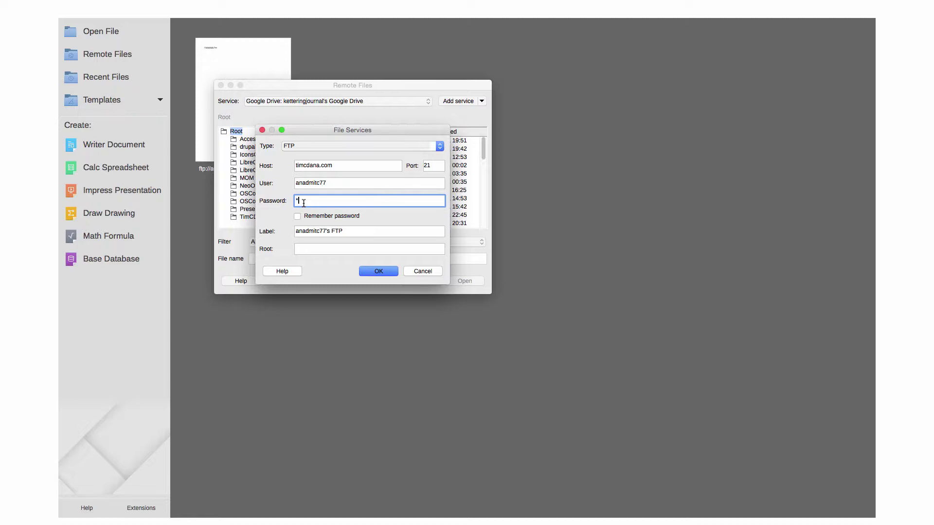
{"action": "type", "text": "********"}
{"action": "left_click", "coordinate": [297, 217]}
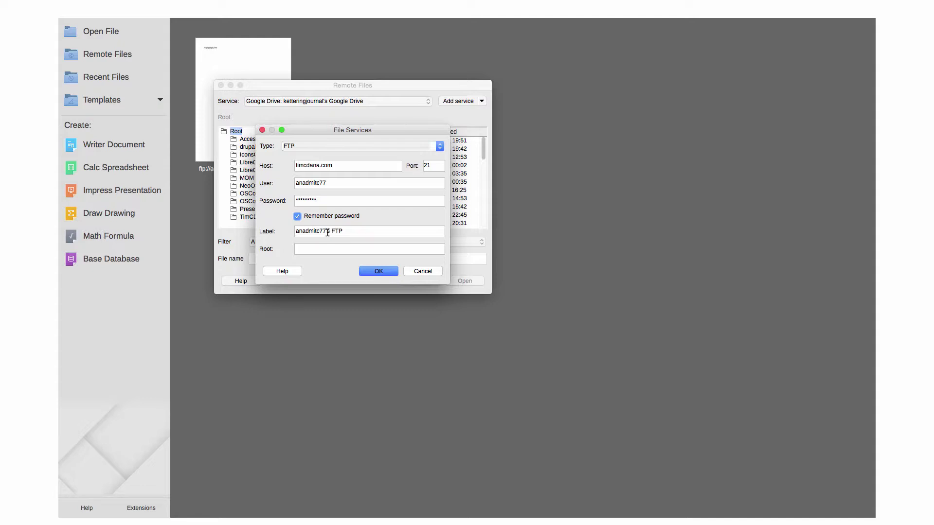
{"action": "left_click", "coordinate": [339, 232]}
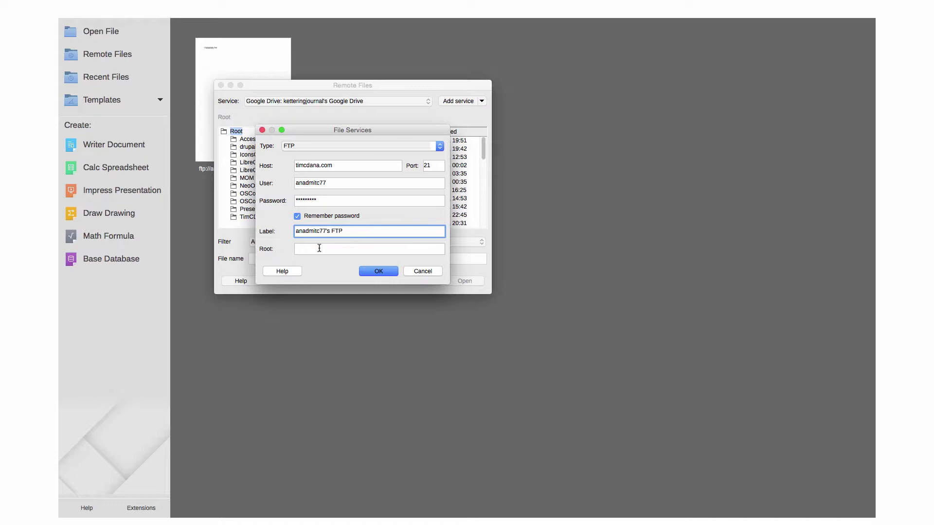
{"action": "left_click", "coordinate": [319, 249]}
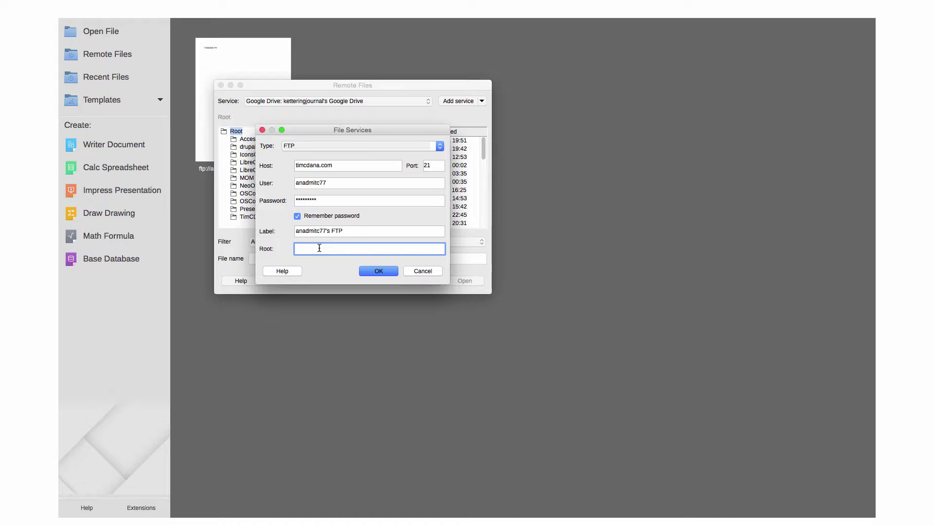
Save the FTP service settings and confirm them with the master password.
{"action": "left_click", "coordinate": [372, 272]}
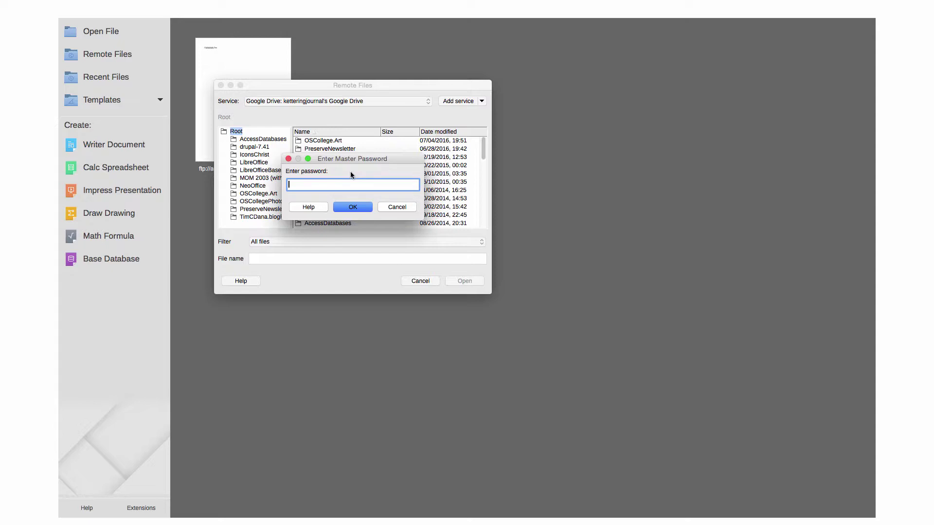
{"action": "type", "text": "************"}
{"action": "left_click", "coordinate": [351, 208]}
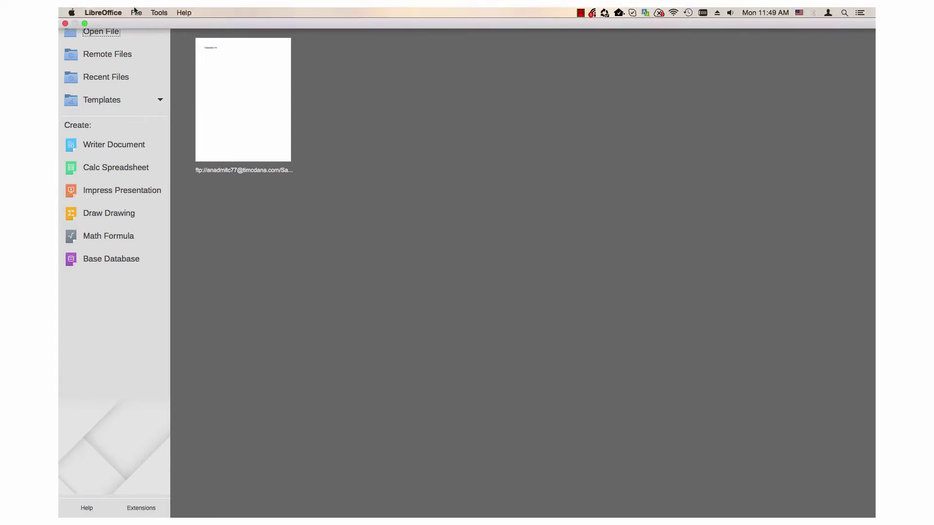
Reopen Open Remote File and enter the master password for the FTP service.
{"action": "left_click", "coordinate": [135, 12]}
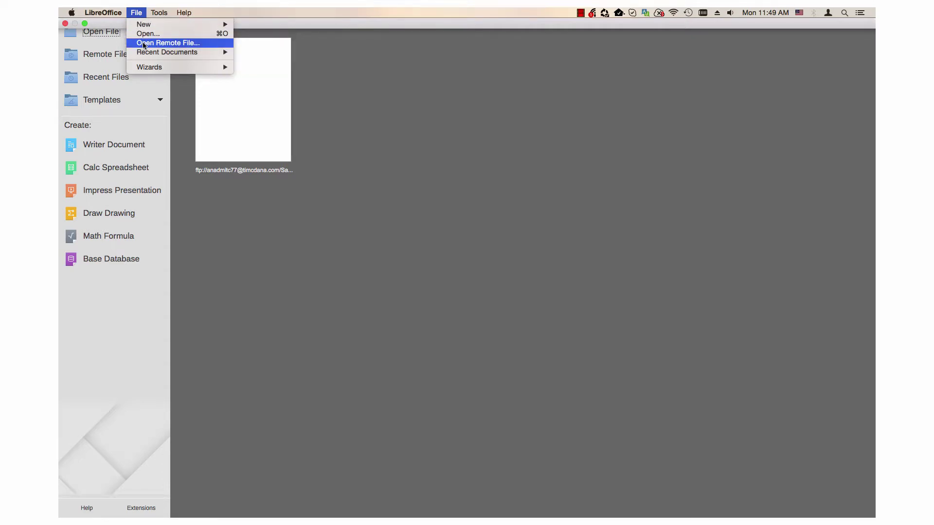
{"action": "left_click", "coordinate": [144, 44]}
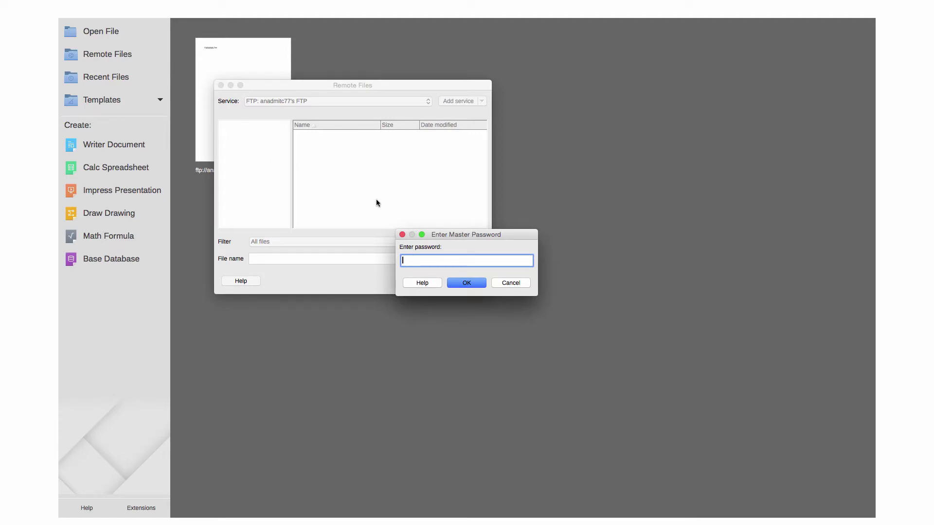
{"action": "type", "text": "************"}
Confirm the master password and select the FTP service in the Remote Files browser.
{"action": "left_click", "coordinate": [457, 282]}
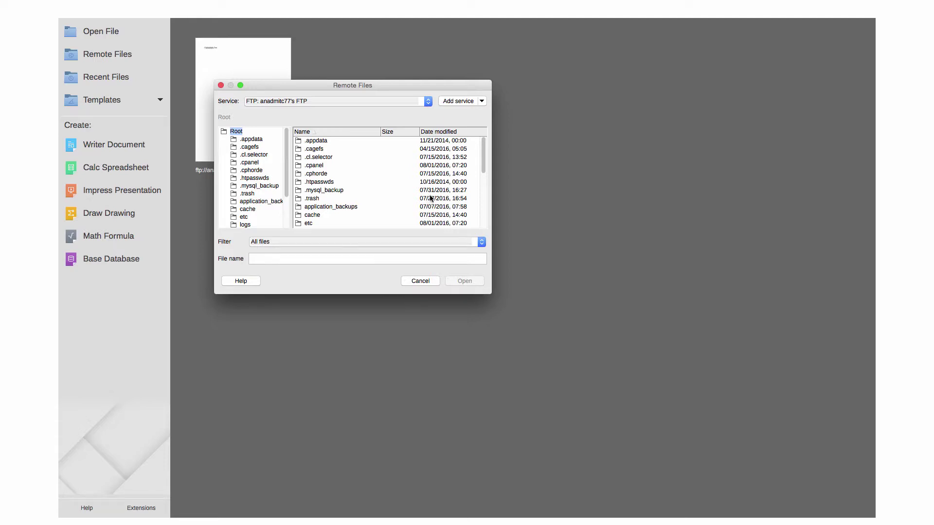
{"action": "left_click", "coordinate": [348, 101]}
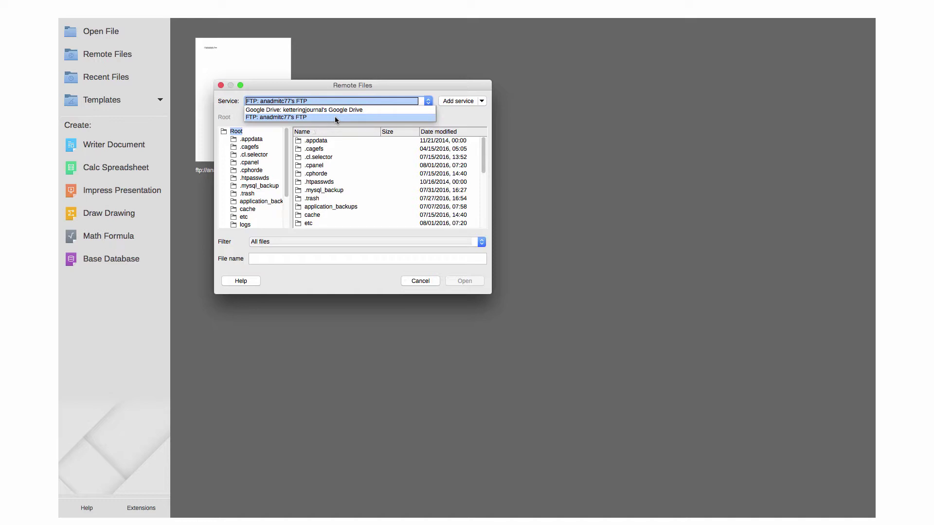
{"action": "left_click", "coordinate": [335, 116]}
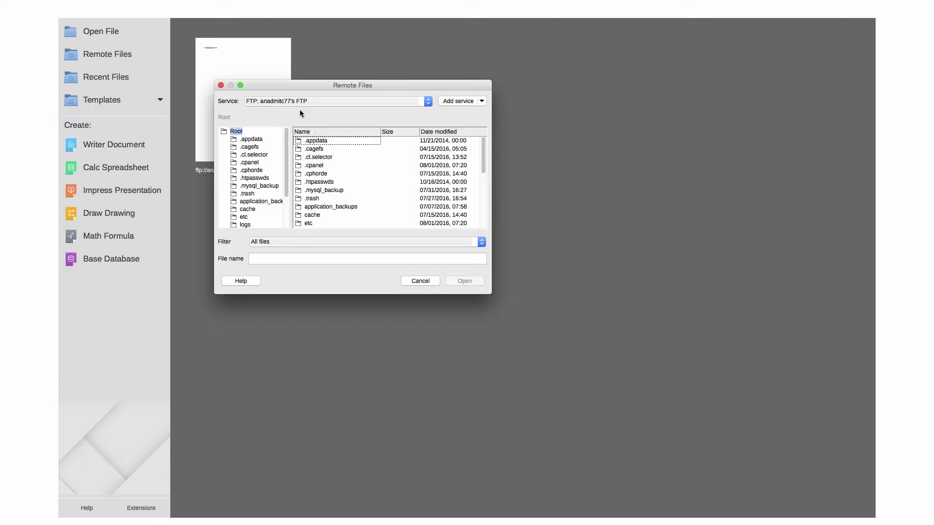
Find SaveFTP.Doc in the server's root folder listing and open it.
{"action": "scroll", "coordinate": [251, 142], "scroll_direction": "down", "scroll_amount": 1}
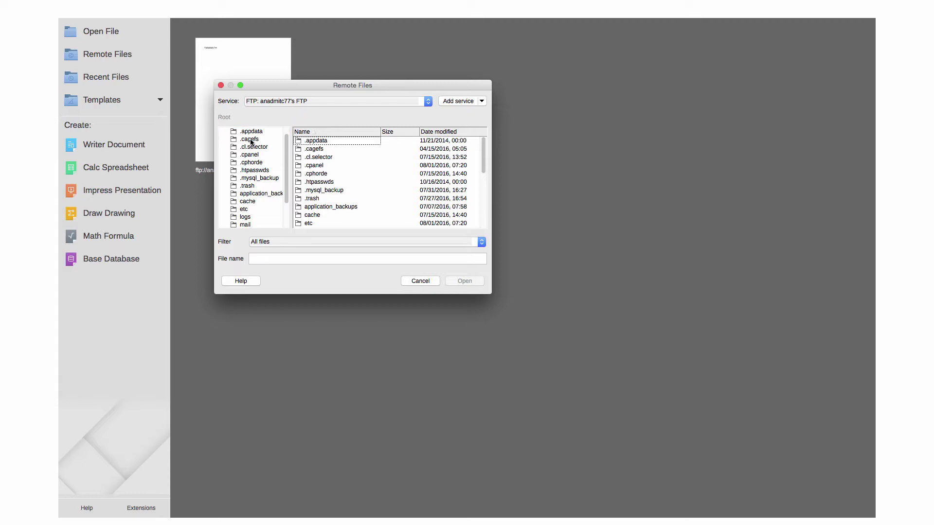
{"action": "scroll", "coordinate": [251, 142], "scroll_direction": "down", "scroll_amount": 4}
{"action": "scroll", "coordinate": [252, 144], "scroll_direction": "up", "scroll_amount": 4}
{"action": "scroll", "coordinate": [251, 142], "scroll_direction": "down", "scroll_amount": 5}
{"action": "scroll", "coordinate": [252, 144], "scroll_direction": "up", "scroll_amount": 5}
{"action": "scroll", "coordinate": [252, 145], "scroll_direction": "down", "scroll_amount": 4}
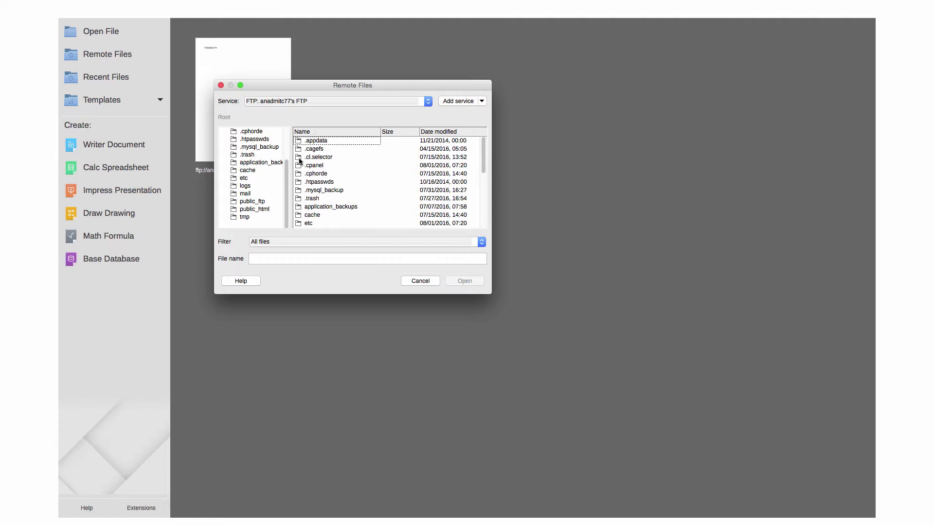
{"action": "scroll", "coordinate": [311, 160], "scroll_direction": "down", "scroll_amount": 3}
{"action": "scroll", "coordinate": [320, 160], "scroll_direction": "up", "scroll_amount": 3}
{"action": "scroll", "coordinate": [319, 160], "scroll_direction": "down", "scroll_amount": 3}
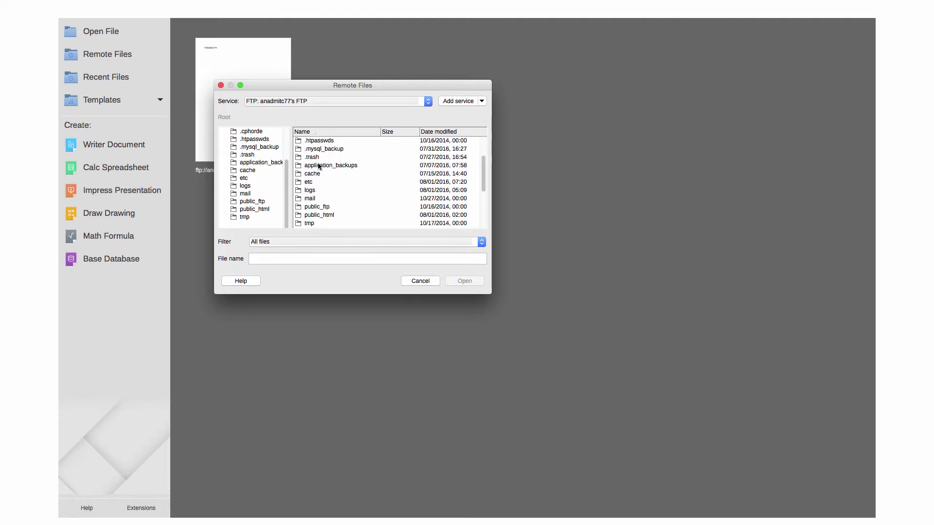
{"action": "scroll", "coordinate": [320, 167], "scroll_direction": "up", "scroll_amount": 2}
{"action": "scroll", "coordinate": [319, 166], "scroll_direction": "down", "scroll_amount": 3}
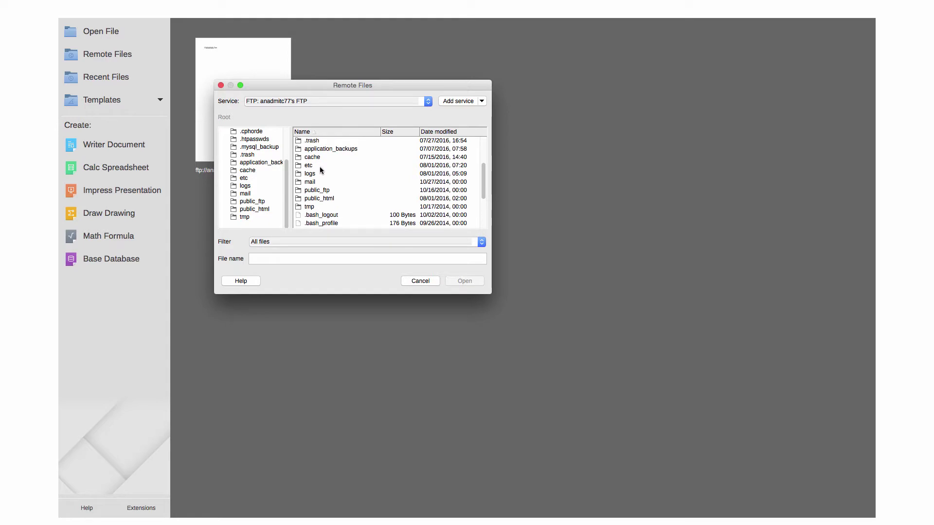
{"action": "scroll", "coordinate": [320, 167], "scroll_direction": "down", "scroll_amount": 5}
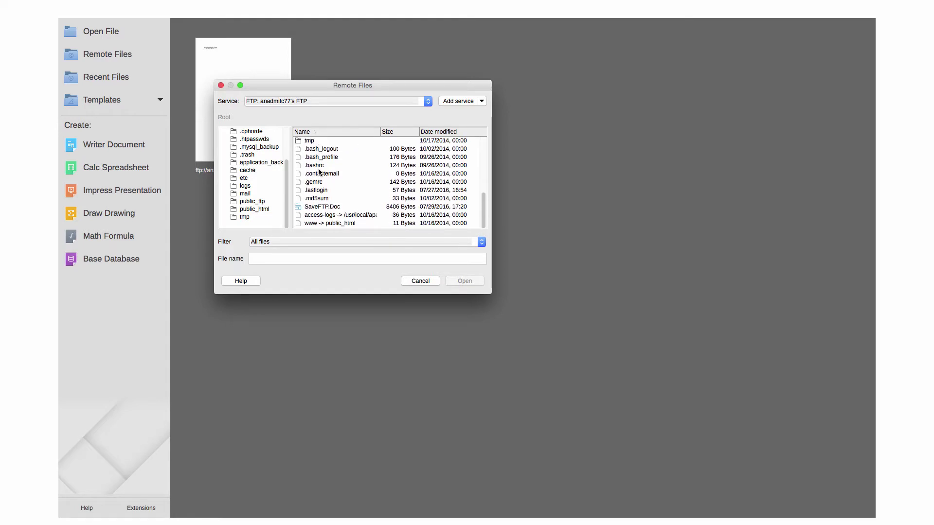
{"action": "left_click", "coordinate": [319, 208]}
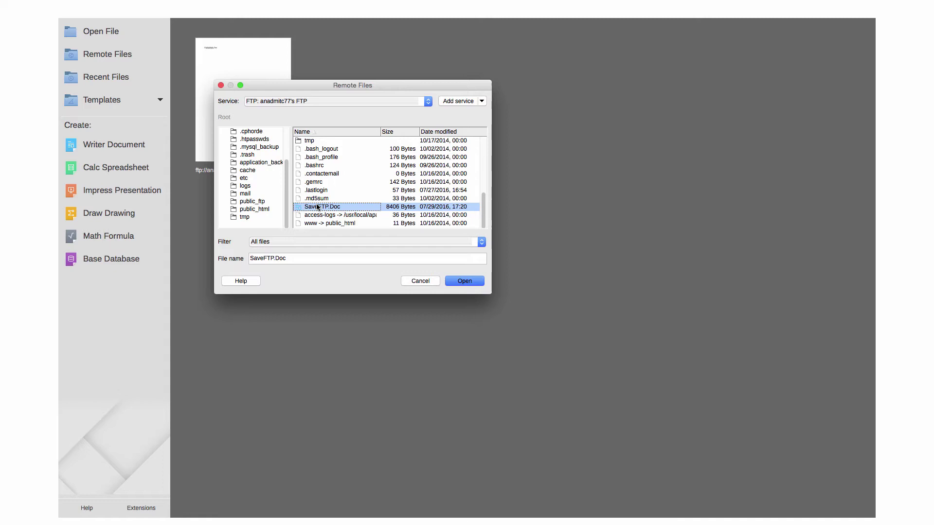
{"action": "double_click", "coordinate": [317, 207]}
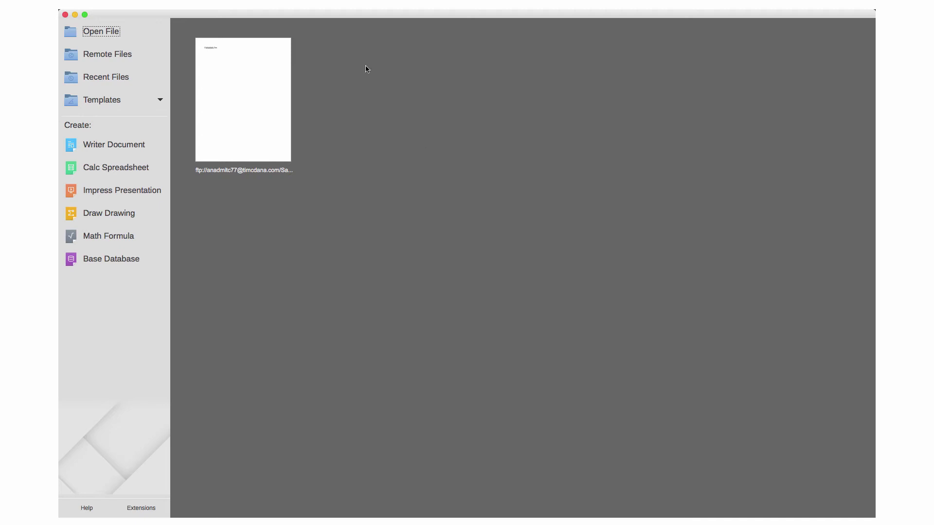
Create a new Writer text document and type 'Hi' in it.
{"action": "mouse_move", "coordinate": [292, 10]}
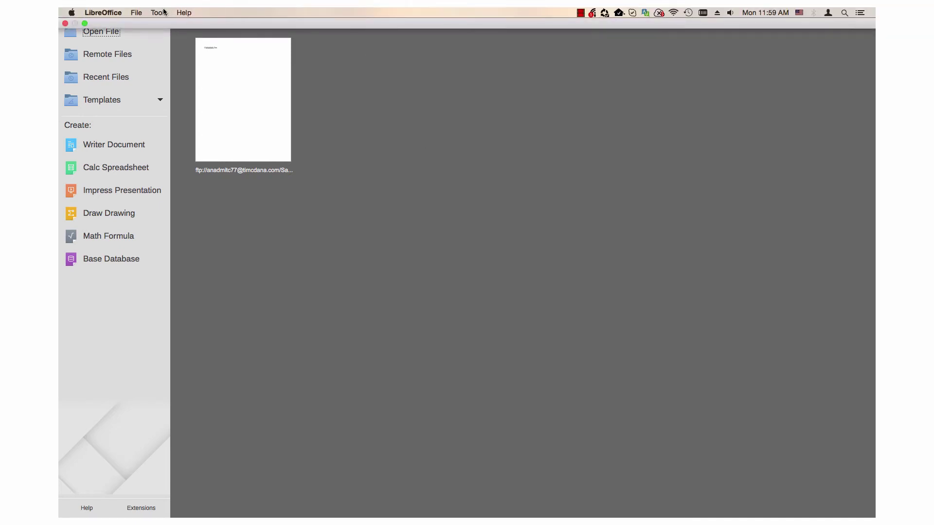
{"action": "left_click", "coordinate": [137, 14]}
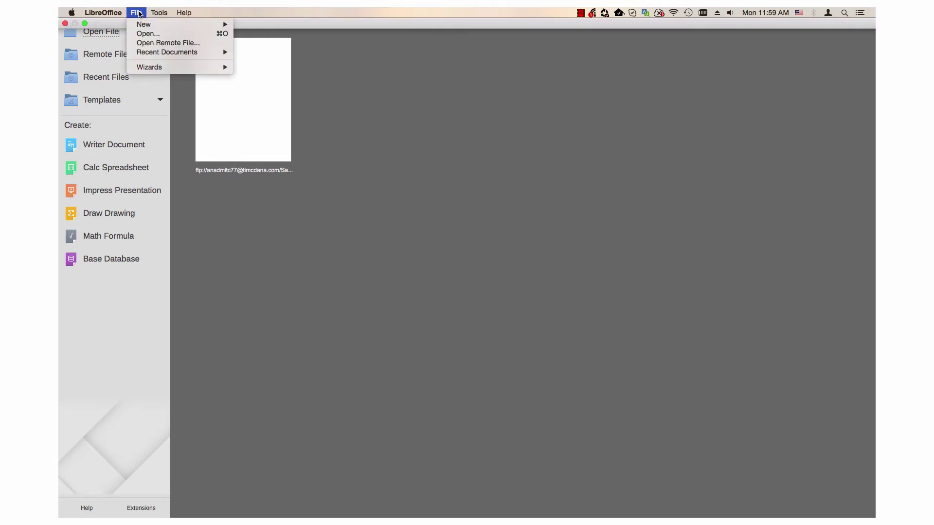
{"action": "mouse_move", "coordinate": [160, 25]}
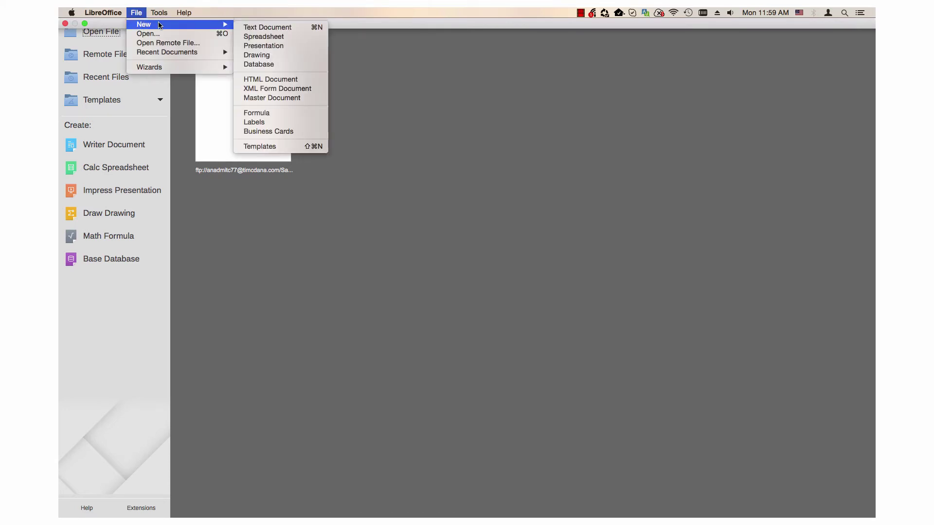
{"action": "left_click", "coordinate": [252, 31]}
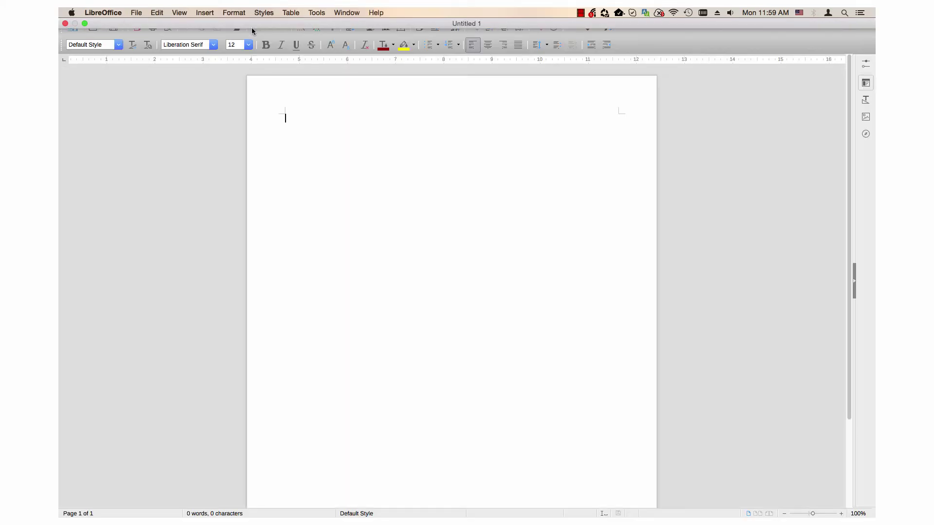
{"action": "type", "text": "Hi"}
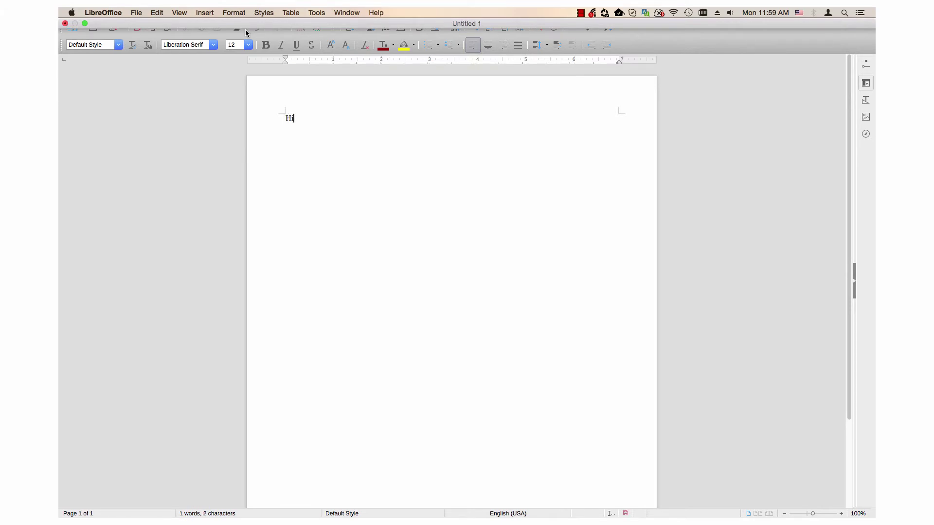
{"action": "left_click", "coordinate": [135, 14]}
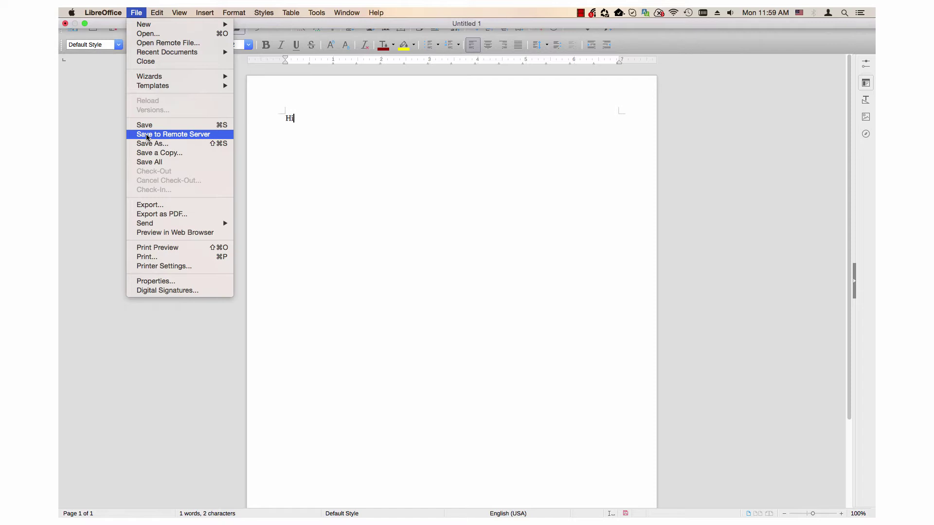
Choose Save to Remote Server with the FTP service as the destination.
{"action": "left_click", "coordinate": [147, 135]}
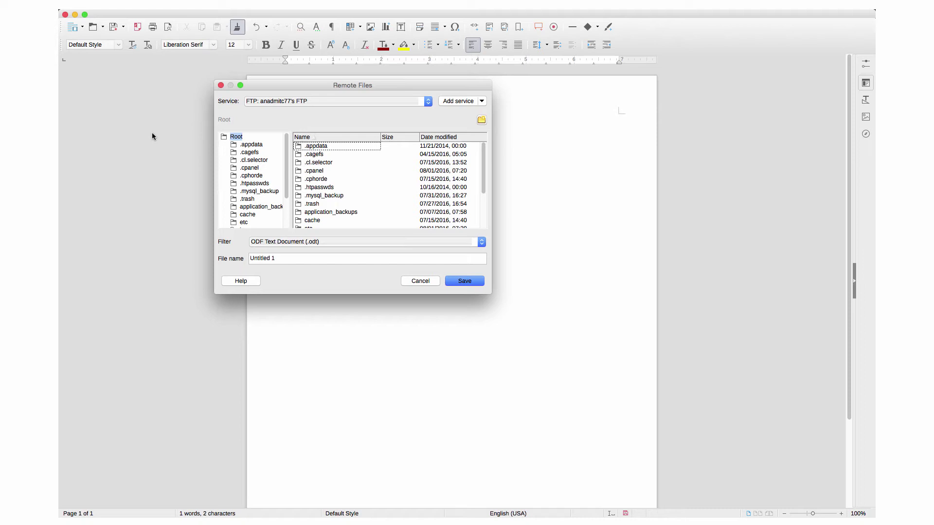
{"action": "left_click", "coordinate": [292, 102]}
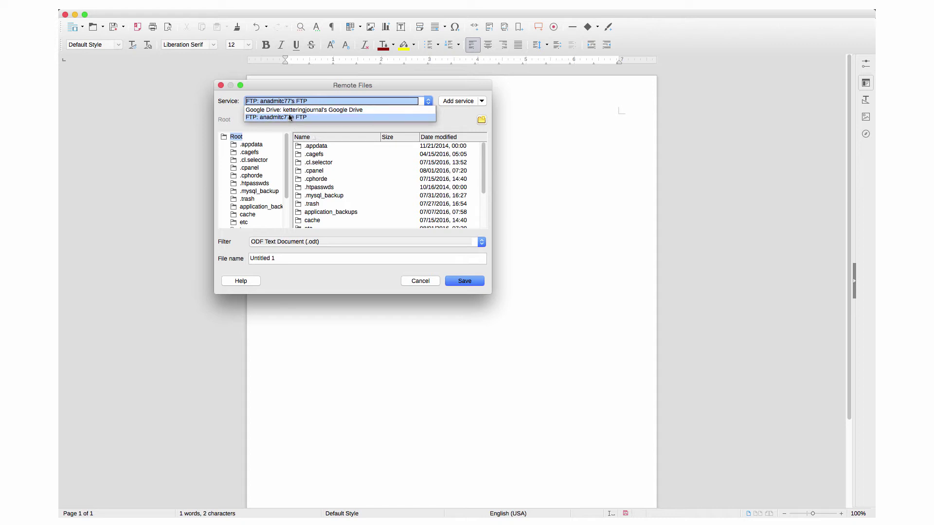
{"action": "left_click", "coordinate": [289, 118]}
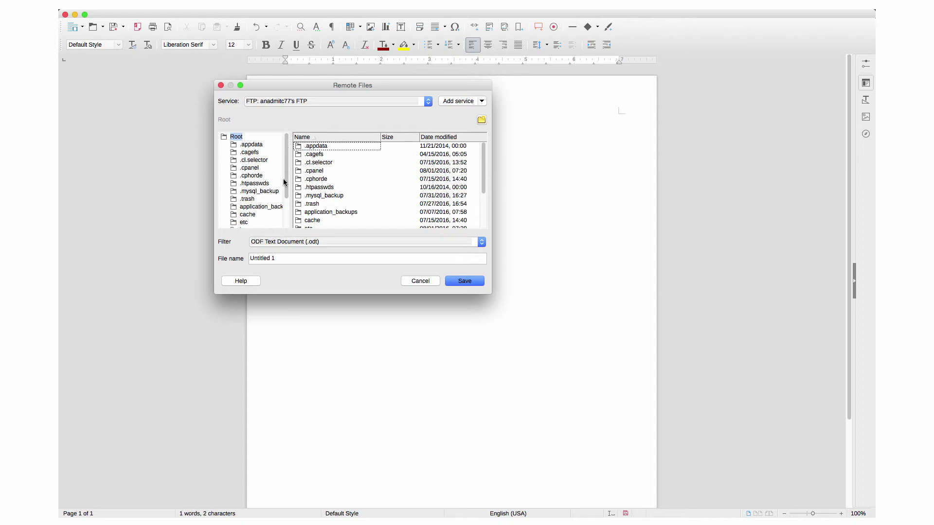
Name the file testFTP2, peek into the mail folder, then return to the server root.
{"action": "left_click_drag", "start_coordinate": [280, 259], "coordinate": [247, 260]}
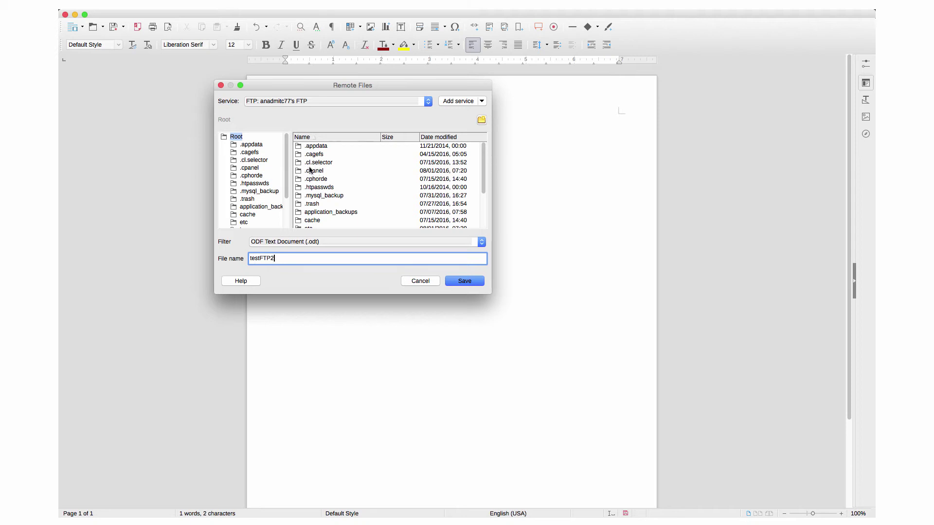
{"action": "scroll", "coordinate": [305, 174], "scroll_direction": "down", "scroll_amount": 3}
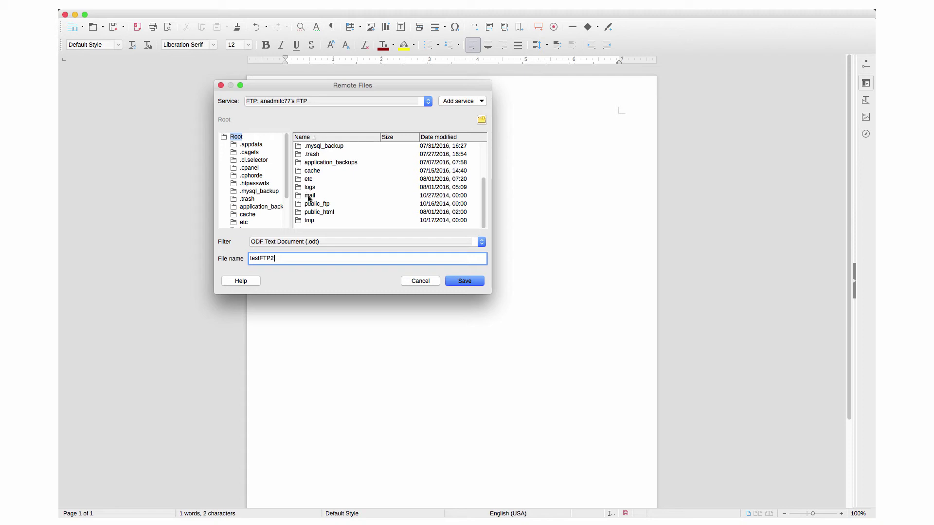
{"action": "left_click", "coordinate": [308, 197]}
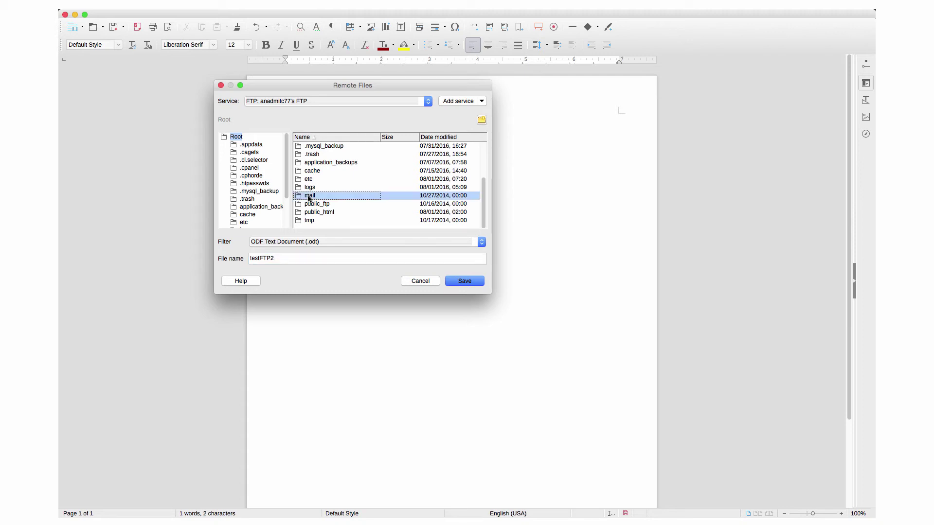
{"action": "double_click", "coordinate": [309, 197]}
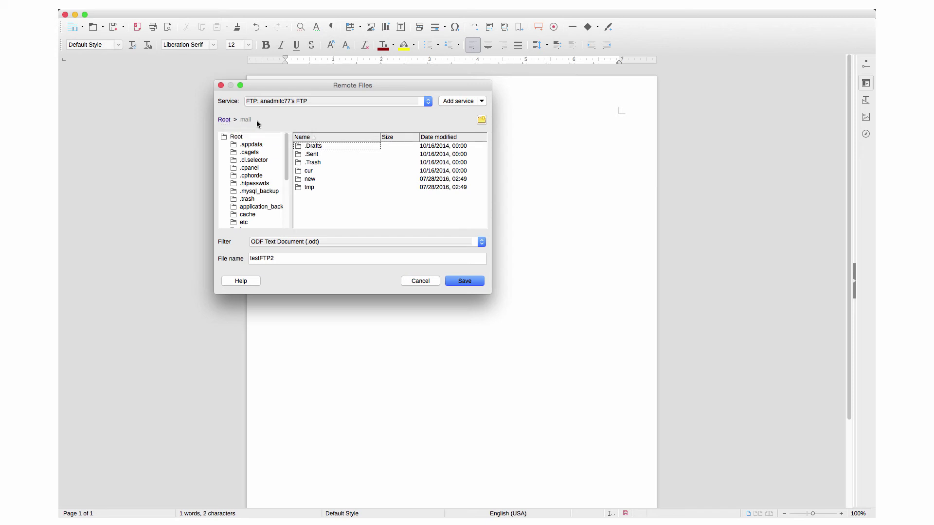
{"action": "left_click", "coordinate": [225, 121]}
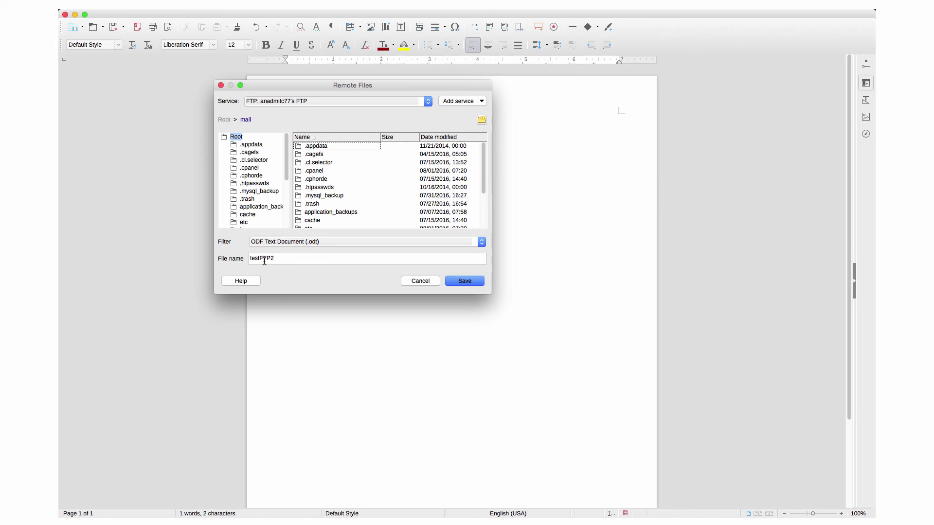
Save the 'Hi' document to the FTP server as testFTP2 in Word 2007-2013 .docx format, keeping that format.
{"action": "left_click", "coordinate": [286, 242]}
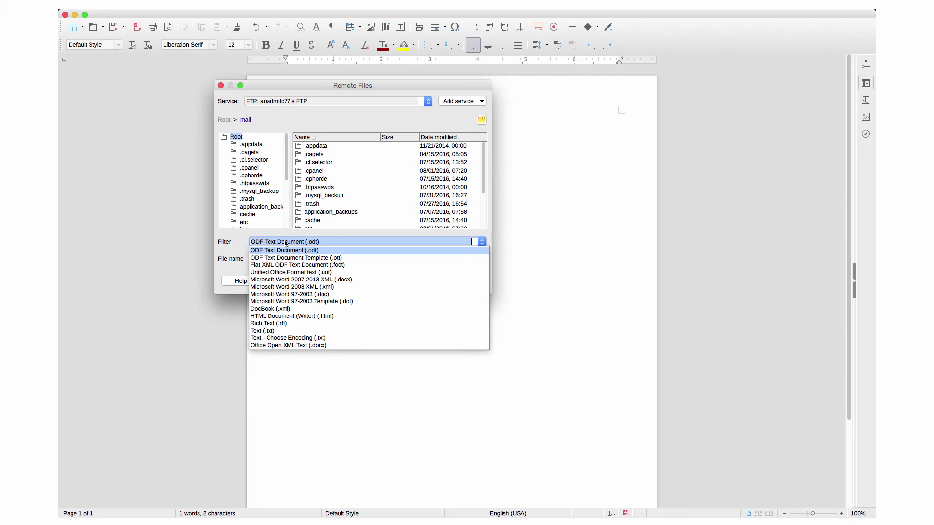
{"action": "left_click", "coordinate": [286, 281]}
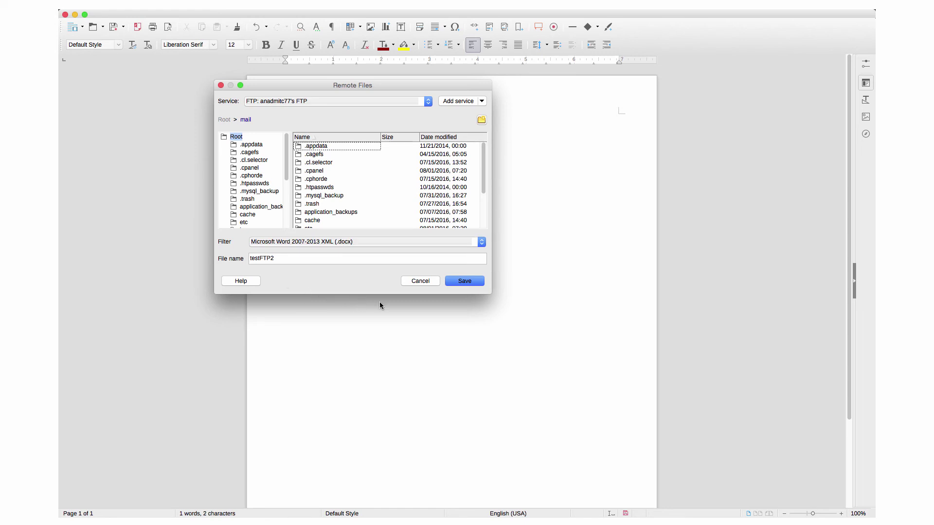
{"action": "left_click", "coordinate": [462, 285]}
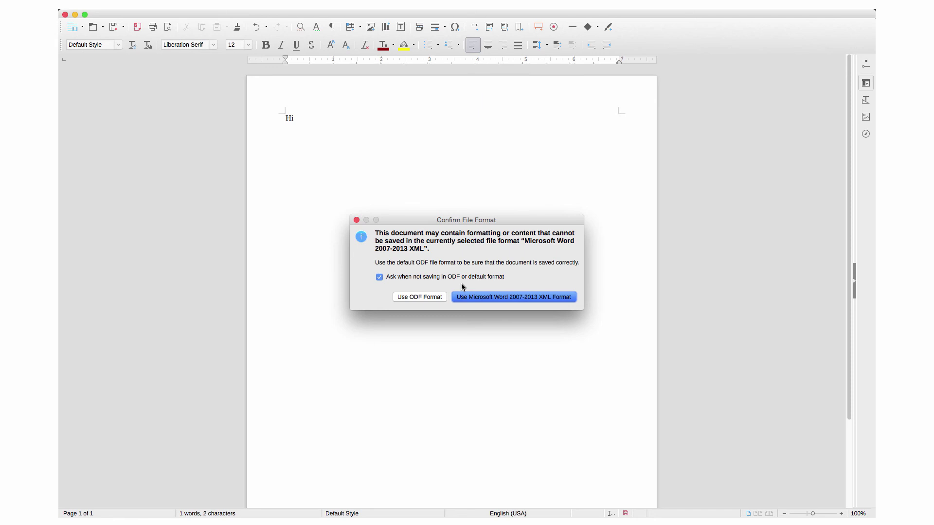
{"action": "left_click", "coordinate": [482, 298]}
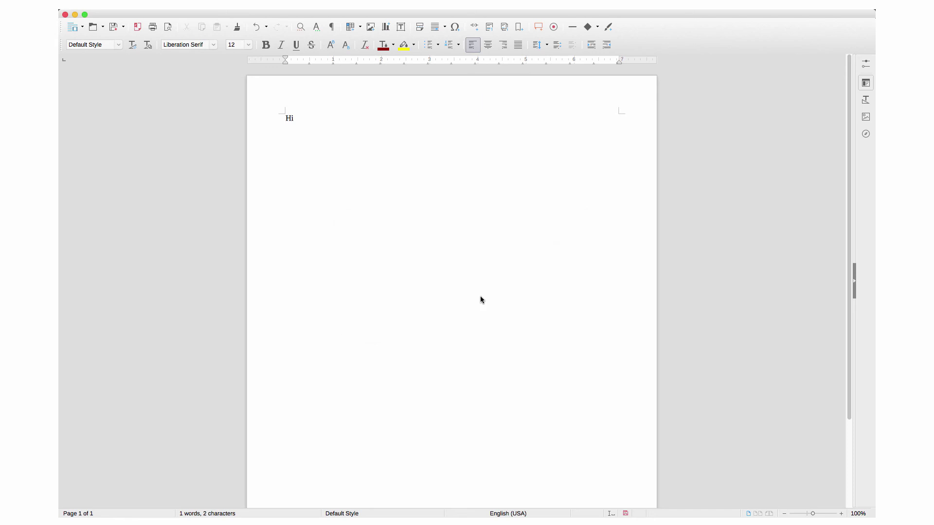